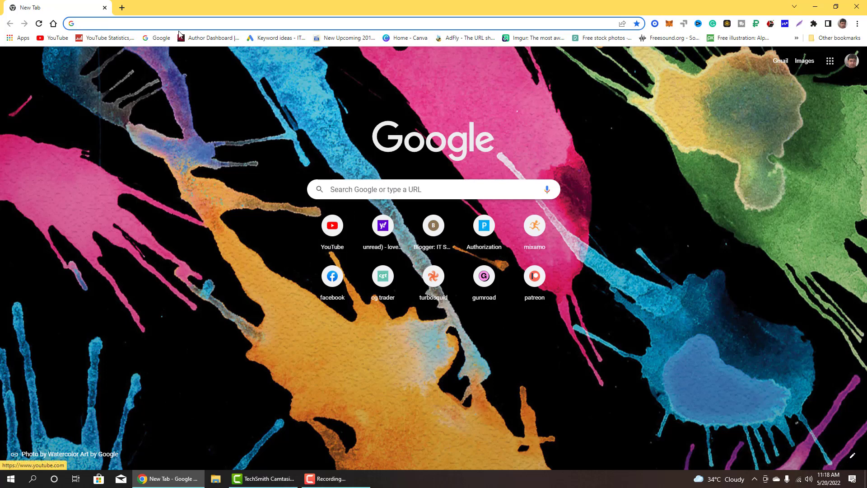
Open the Google home page from the bookmarks bar
{"action": "left_click", "coordinate": [146, 37]}
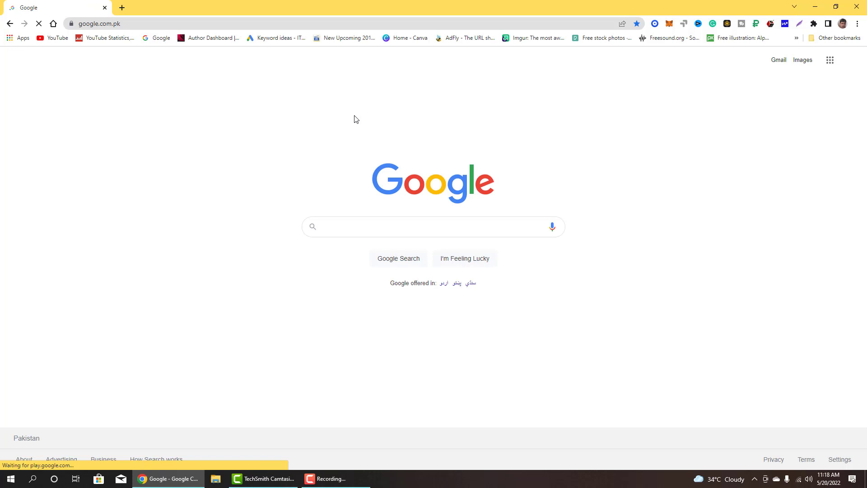
Search Google for 'blender download' using the suggested completion of 'blender'
{"action": "left_click", "coordinate": [356, 227]}
{"action": "type", "text": "bl"}
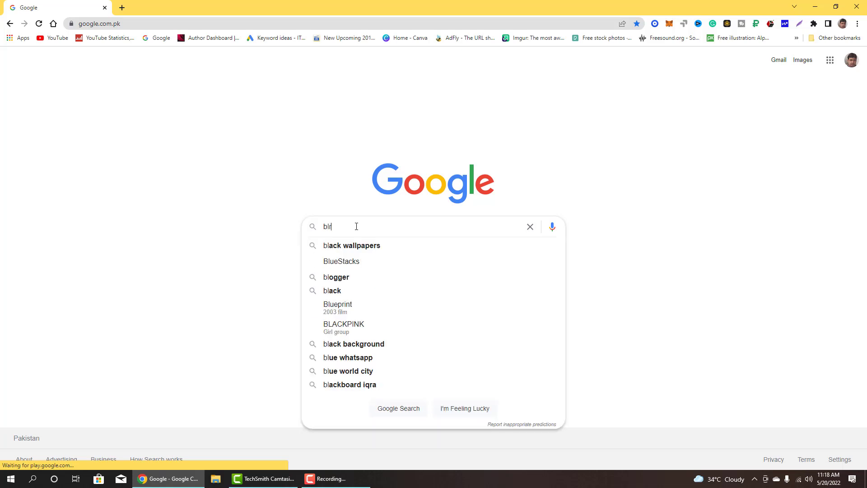
{"action": "type", "text": "en"}
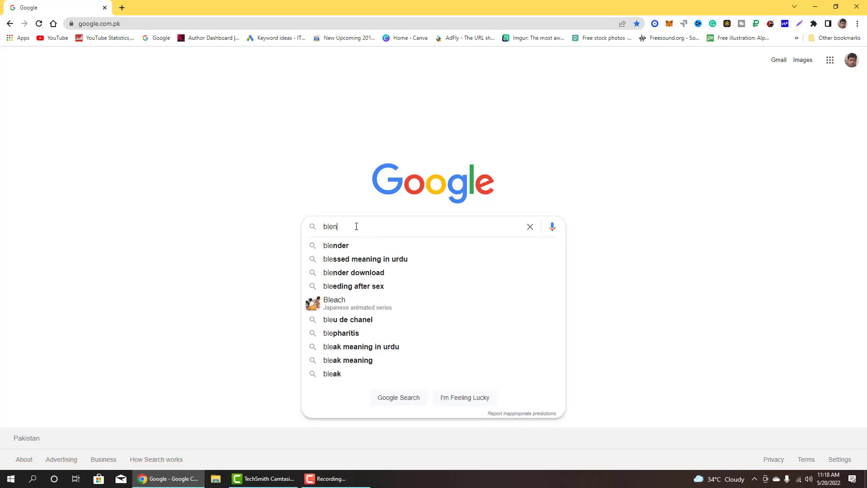
{"action": "type", "text": "der"}
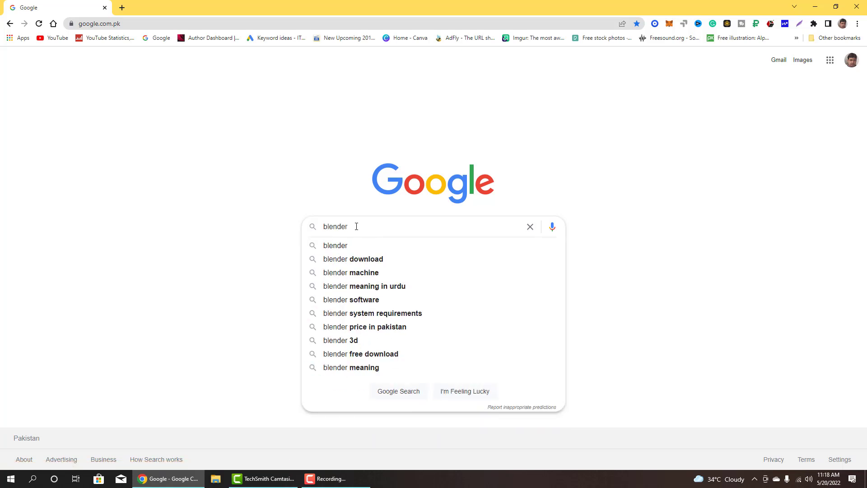
{"action": "key", "text": "Down"}
{"action": "key", "text": "Down"}
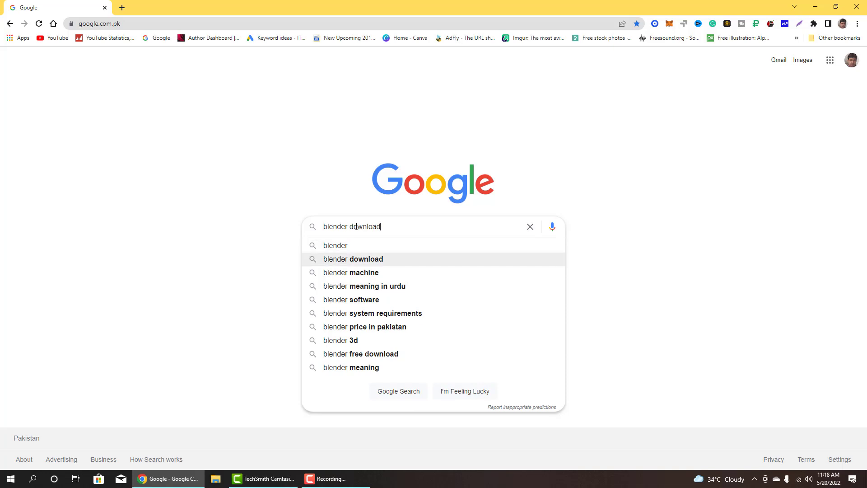
{"action": "key", "text": "Return"}
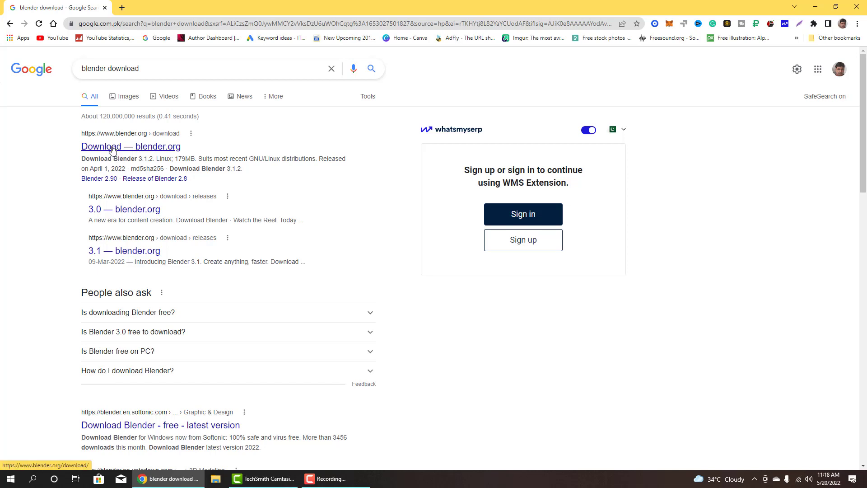
Open the 'Download — blender.org' result and reload the Blender 3.1.2 download page
{"action": "left_click", "coordinate": [113, 151]}
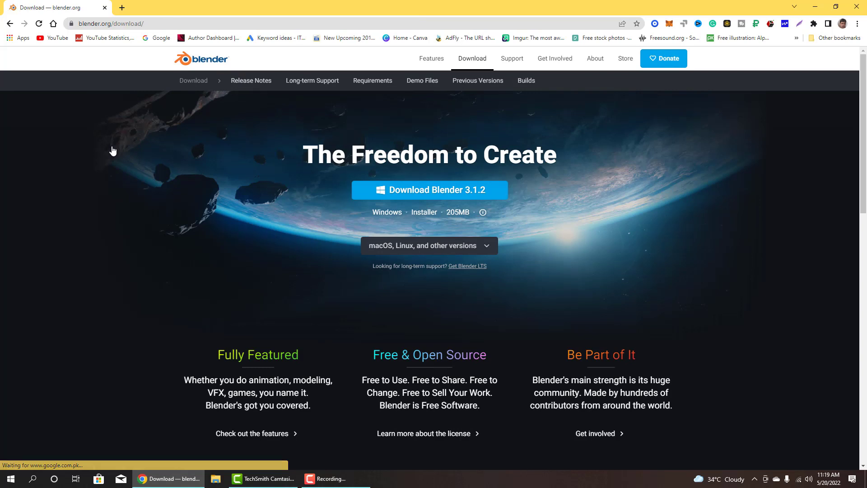
{"action": "left_click", "coordinate": [93, 25]}
{"action": "key", "text": "Return"}
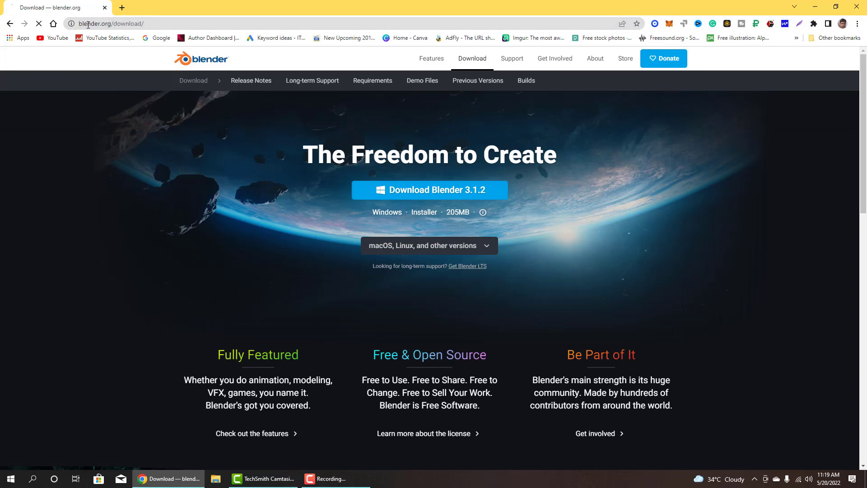
{"action": "left_click_drag", "start_coordinate": [79, 24], "coordinate": [112, 25]}
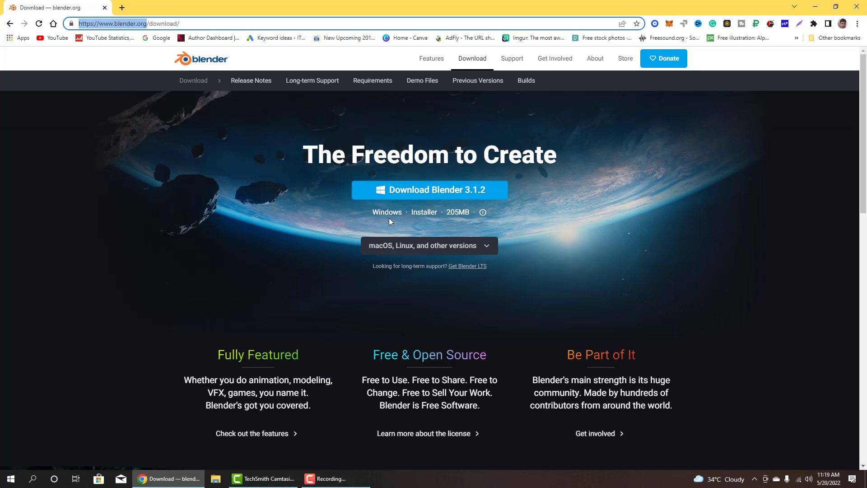
{"action": "left_click", "coordinate": [480, 247]}
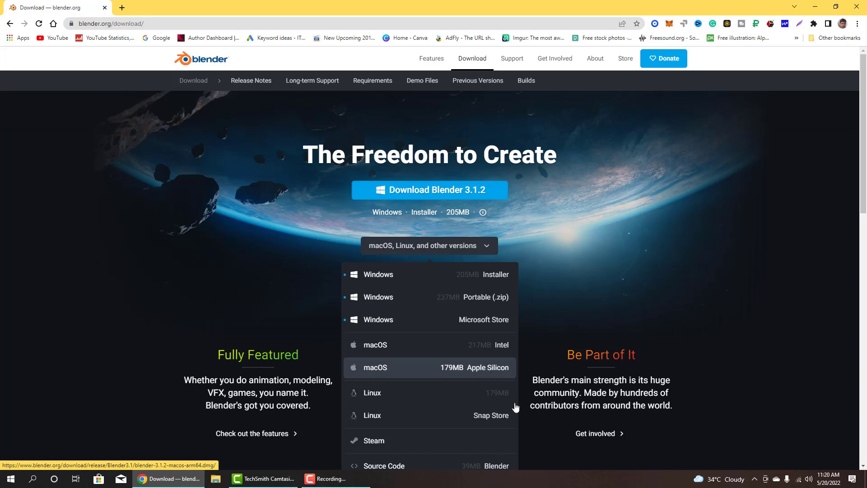
{"action": "scroll", "coordinate": [391, 402], "scroll_direction": "down", "scroll_amount": 2}
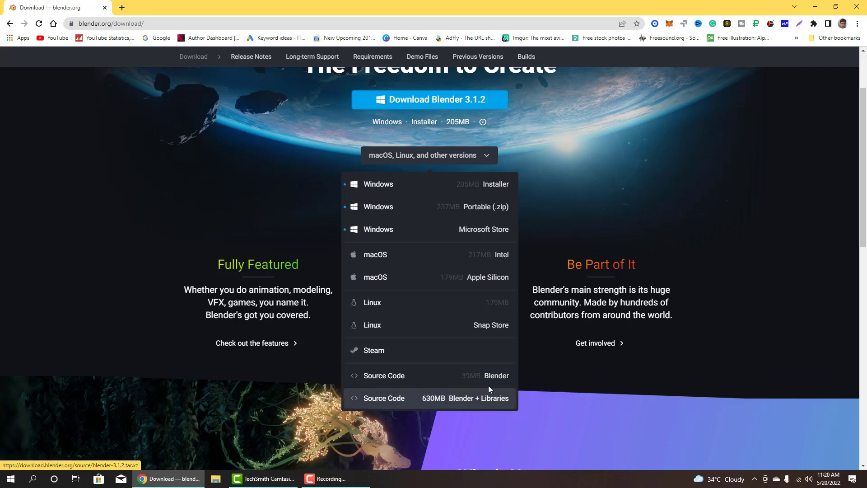
{"action": "scroll", "coordinate": [447, 324], "scroll_direction": "up", "scroll_amount": 1}
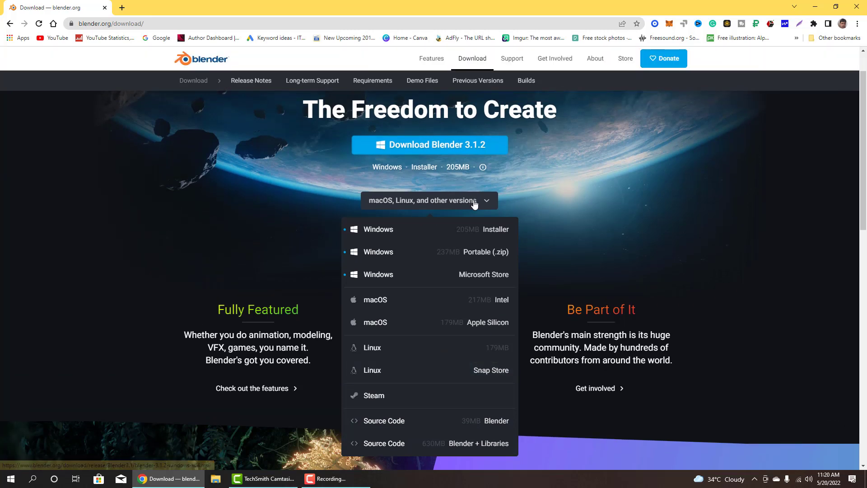
{"action": "left_click", "coordinate": [470, 205]}
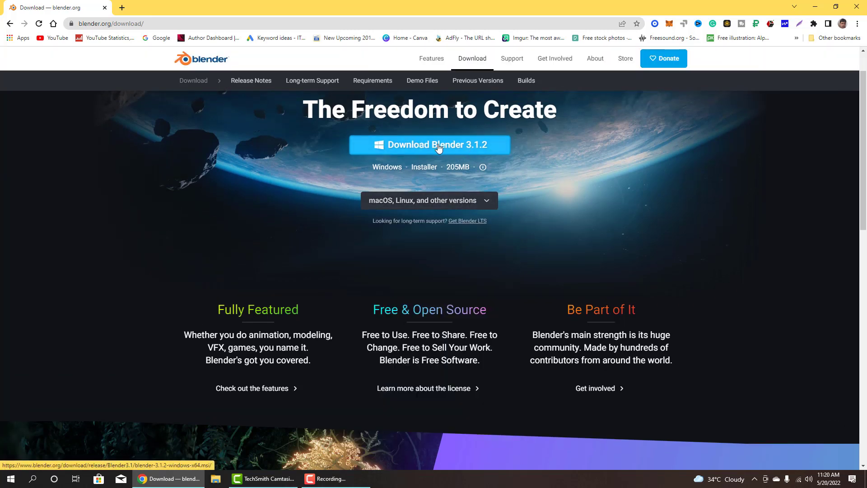
Save blender-3.1.2-windows-x64.msi to SOFTWARES (G:), replacing the existing copy
{"action": "left_click", "coordinate": [436, 148]}
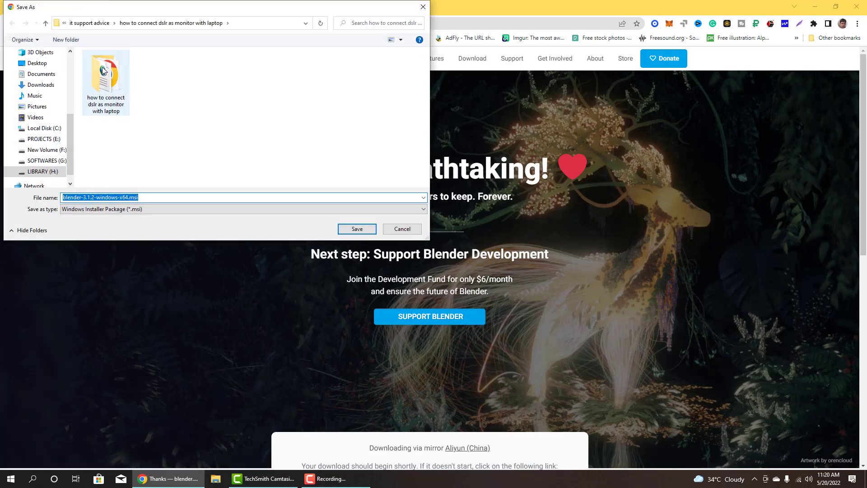
{"action": "left_click", "coordinate": [43, 150]}
{"action": "left_click", "coordinate": [42, 161]}
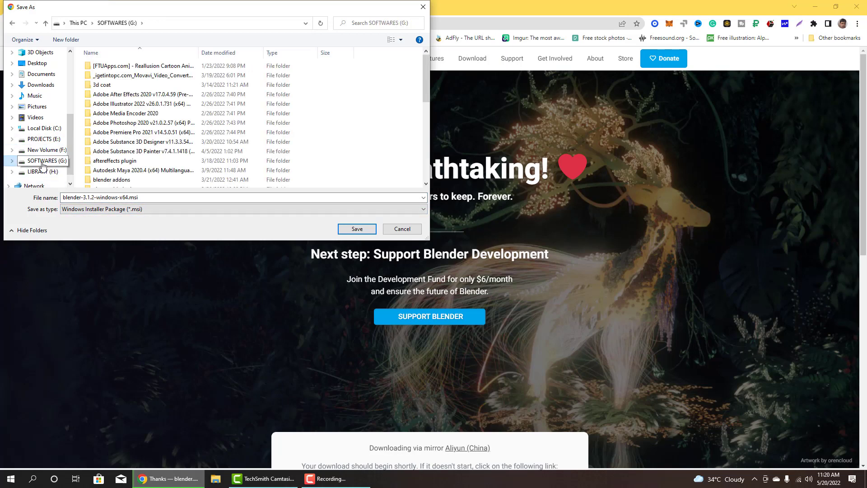
{"action": "left_click", "coordinate": [357, 229]}
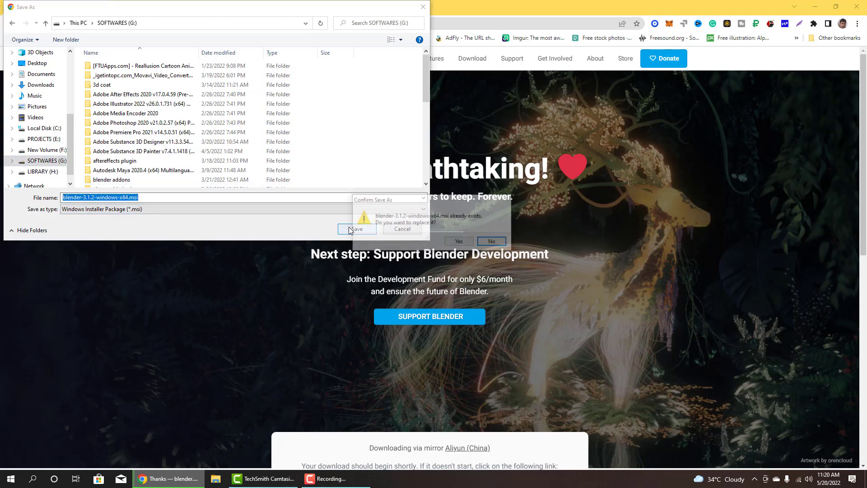
{"action": "left_click", "coordinate": [459, 244]}
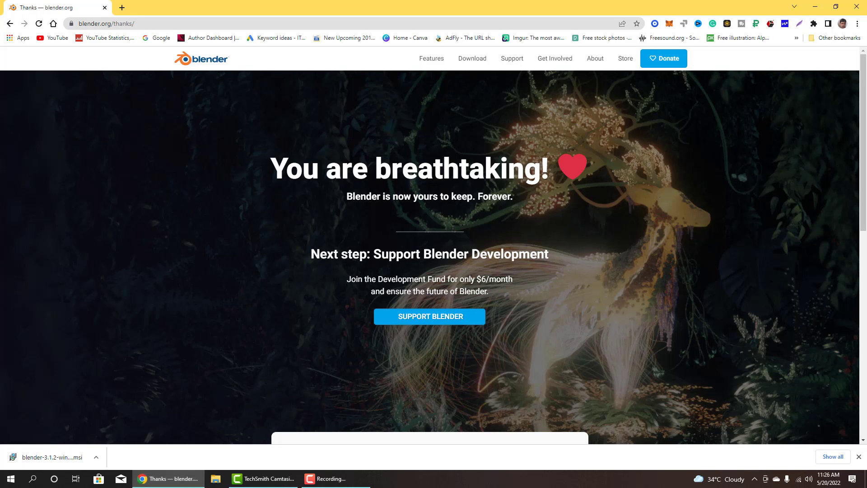
Launch the Blender msi installer via Install from its context menu, then minimize Explorer
{"action": "right_click", "coordinate": [63, 456]}
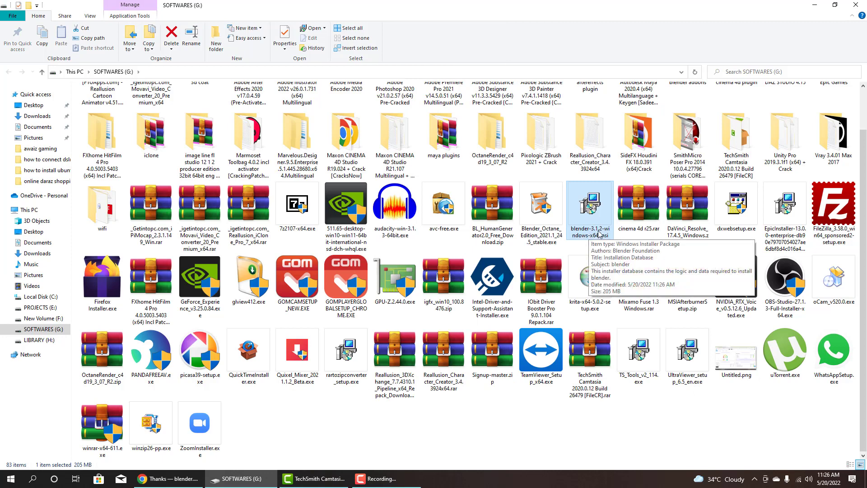
{"action": "right_click", "coordinate": [594, 207]}
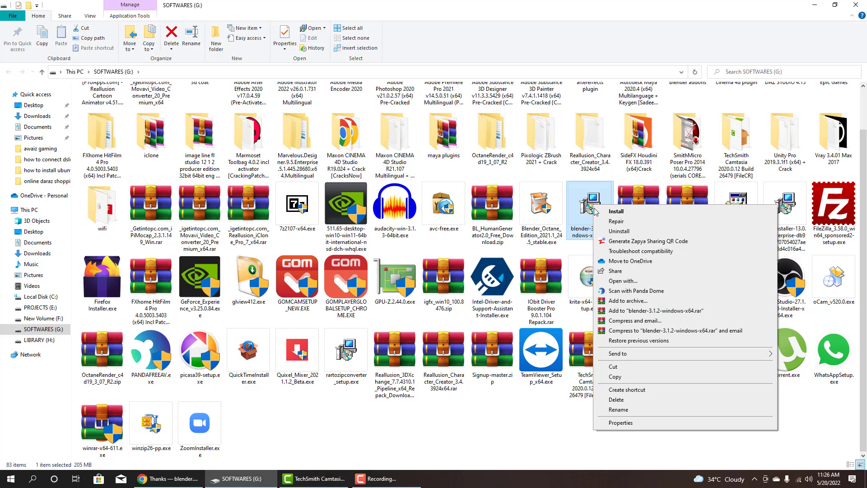
{"action": "left_click", "coordinate": [609, 216]}
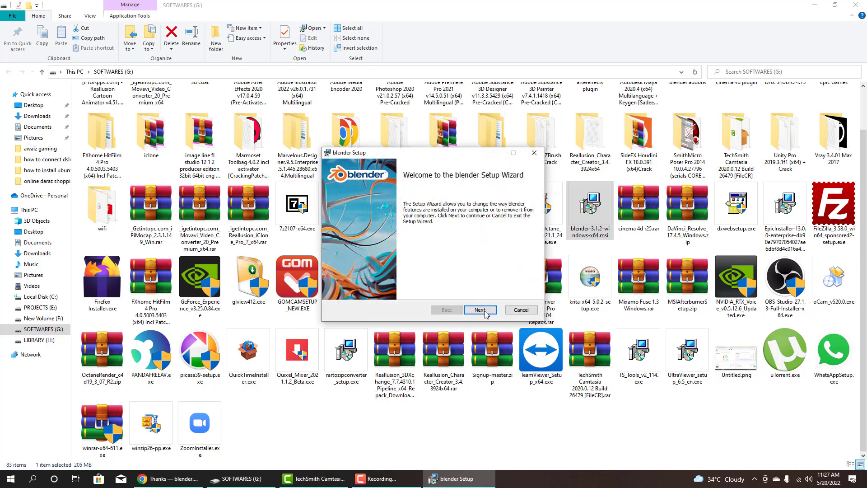
{"action": "left_click", "coordinate": [815, 5]}
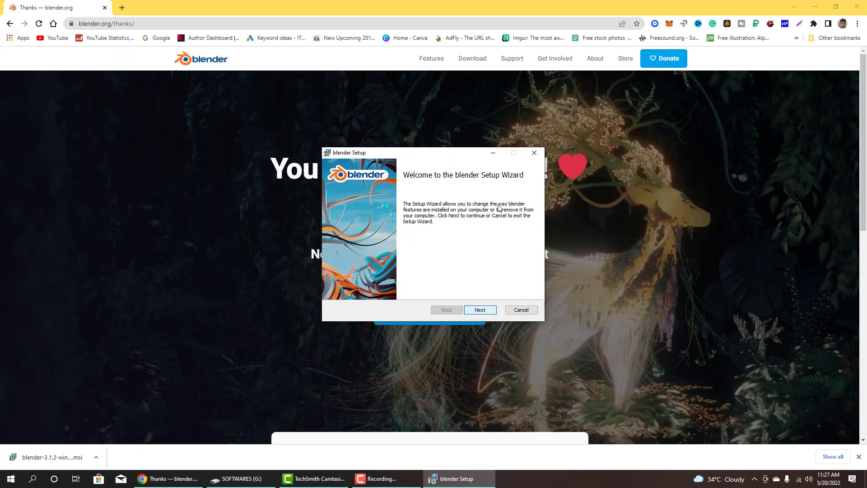
Minimize Chrome, choose Remove to uninstall the existing Blender, then finish the wizard
{"action": "left_click", "coordinate": [815, 6]}
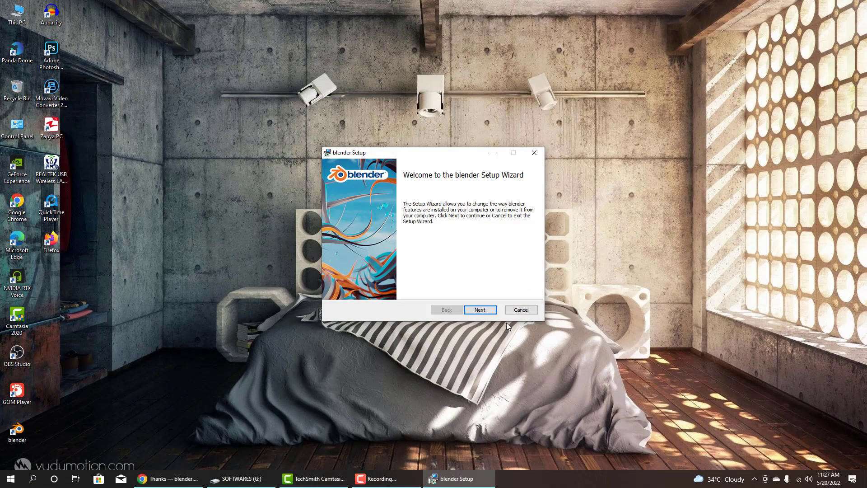
{"action": "left_click", "coordinate": [473, 313]}
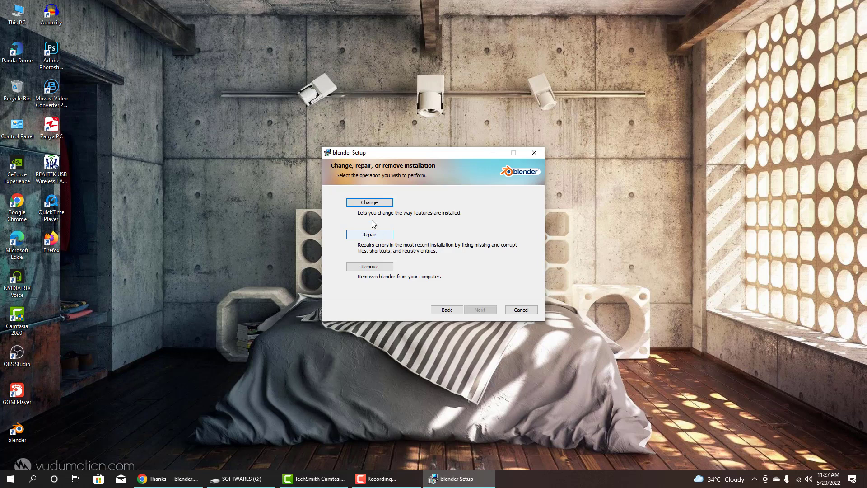
{"action": "left_click", "coordinate": [381, 269]}
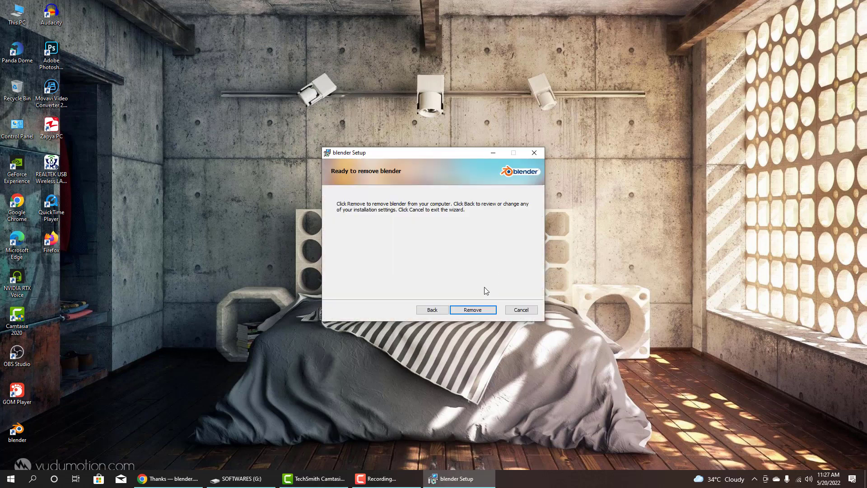
{"action": "left_click", "coordinate": [482, 312]}
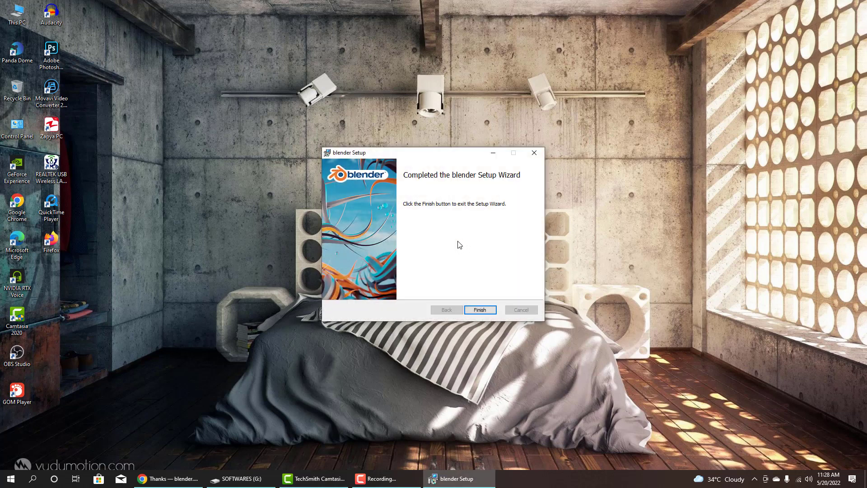
{"action": "left_click", "coordinate": [480, 311]}
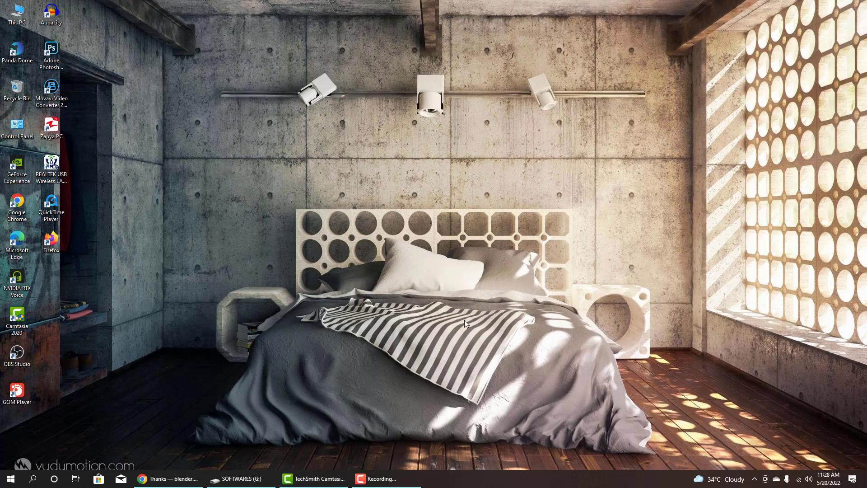
Run blender-3.1.2-windows-x64.msi again from the SOFTWARES folder
{"action": "right_click", "coordinate": [465, 320]}
{"action": "key", "text": "Escape"}
{"action": "left_click", "coordinate": [260, 482]}
{"action": "double_click", "coordinate": [589, 216]}
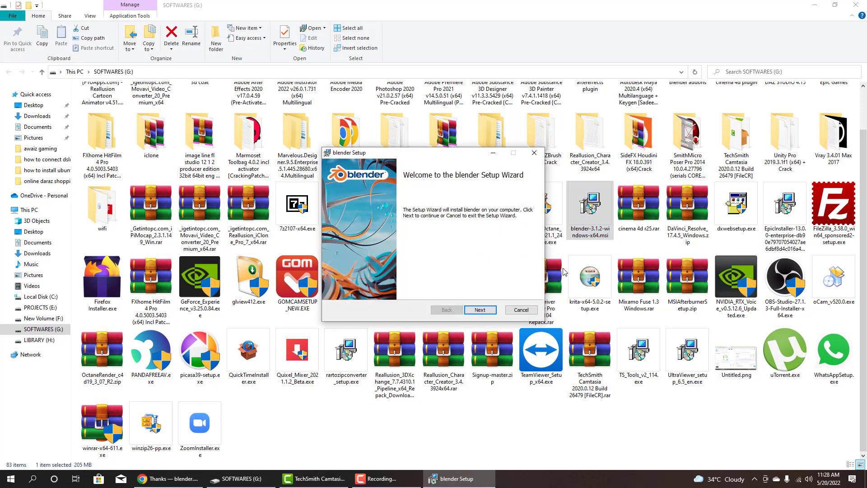
Accept the license, keep default features, and install Blender, minimizing the file browser
{"action": "left_click", "coordinate": [480, 310]}
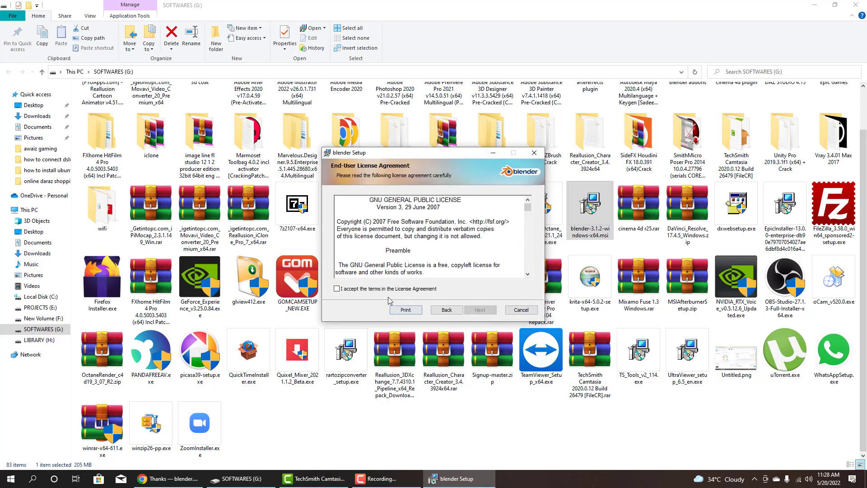
{"action": "left_click", "coordinate": [351, 291]}
{"action": "left_click", "coordinate": [479, 311]}
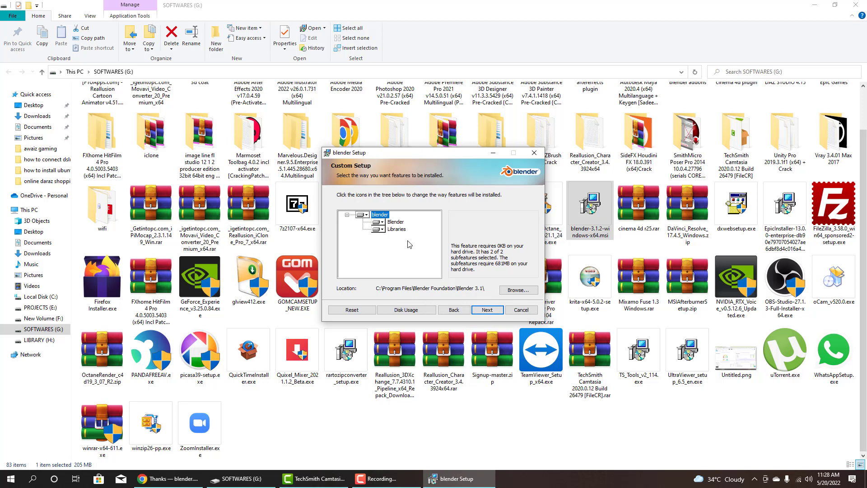
{"action": "left_click", "coordinate": [481, 311]}
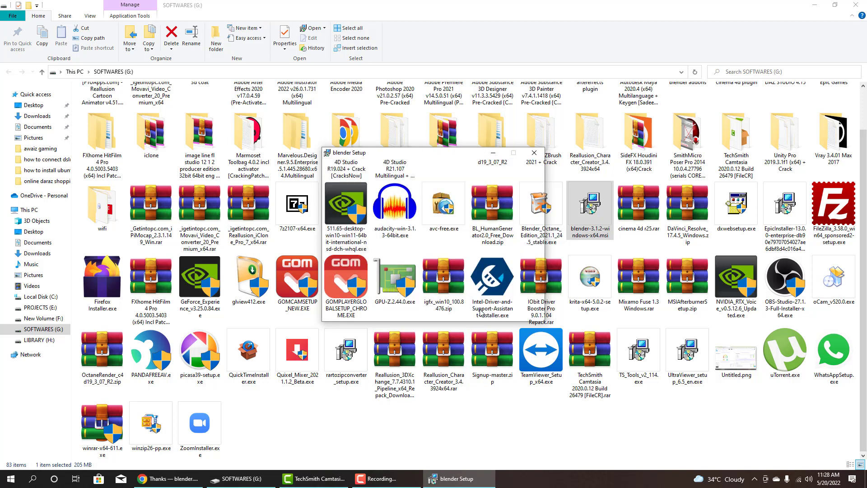
{"action": "left_click", "coordinate": [482, 311]}
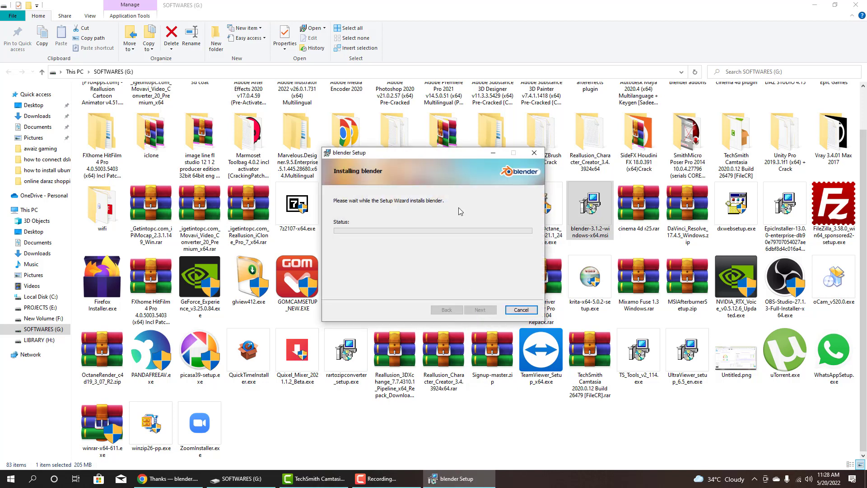
{"action": "left_click", "coordinate": [822, 6]}
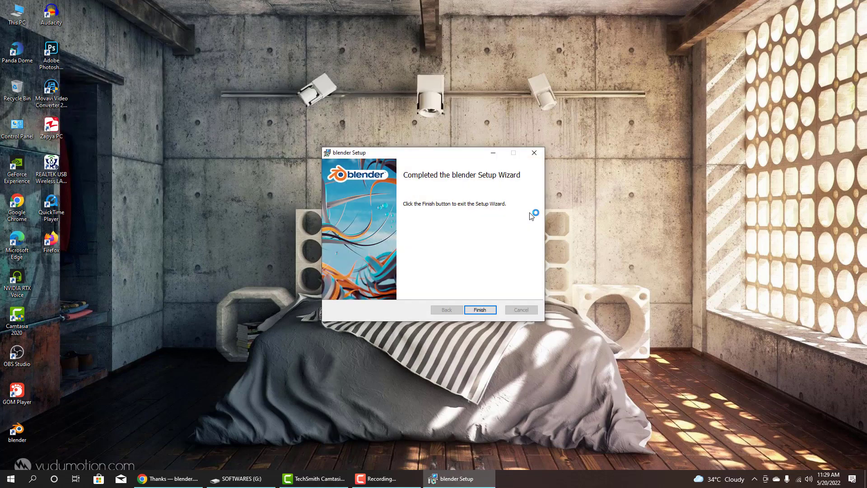
Close the wizard, launch Blender 3.1.2, and move the cube to Y -0.002581 m
{"action": "left_click", "coordinate": [488, 309]}
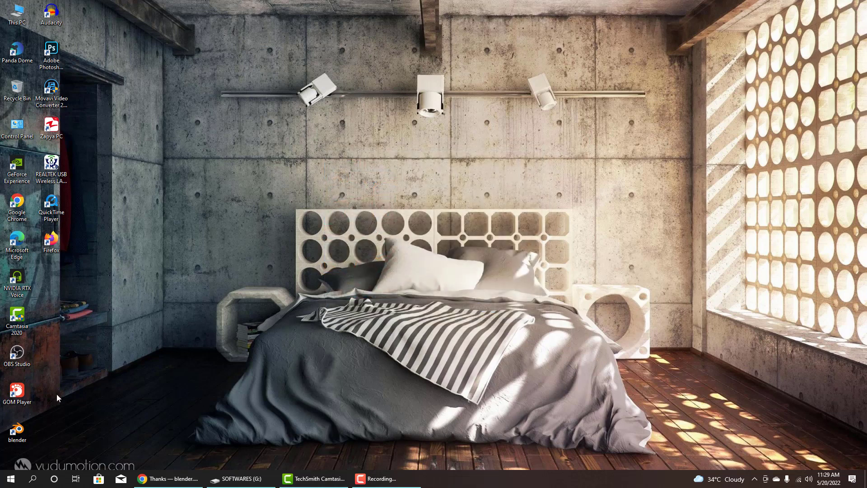
{"action": "double_click", "coordinate": [20, 423]}
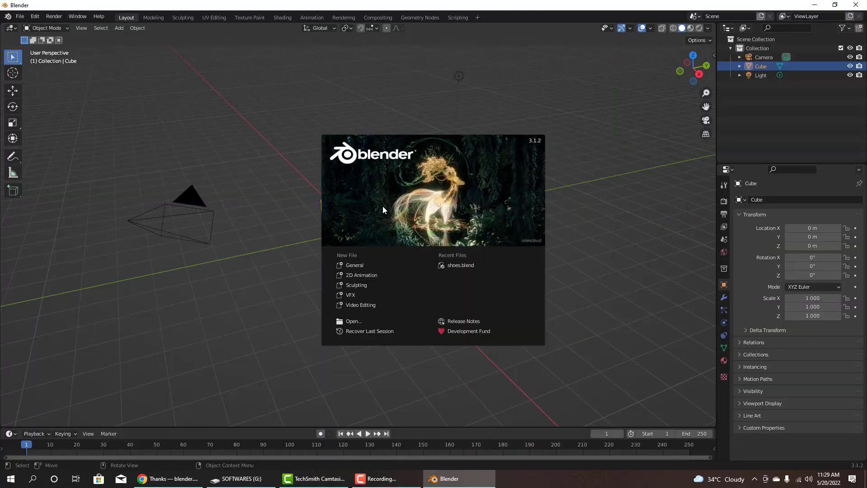
{"action": "left_click", "coordinate": [354, 266]}
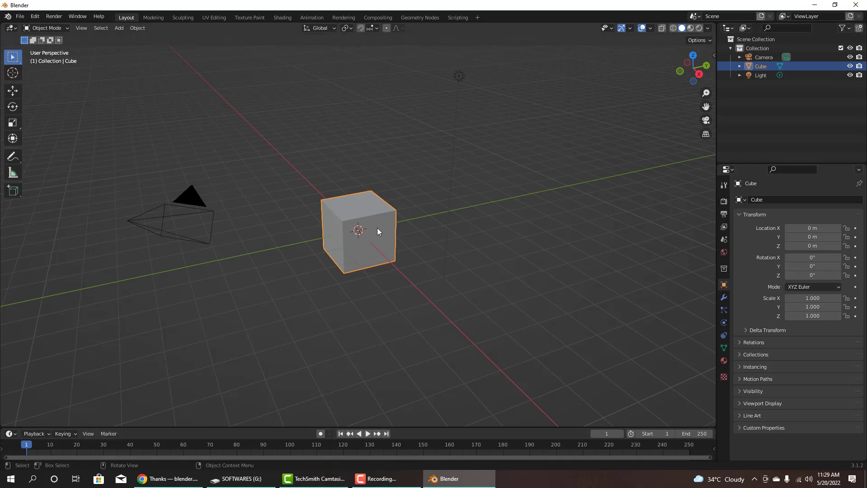
{"action": "left_click", "coordinate": [12, 91]}
{"action": "mouse_move", "coordinate": [383, 228]}
{"action": "left_mouse_down"}
{"action": "mouse_move", "coordinate": [397, 227]}
{"action": "mouse_move", "coordinate": [383, 228]}
{"action": "left_mouse_up"}
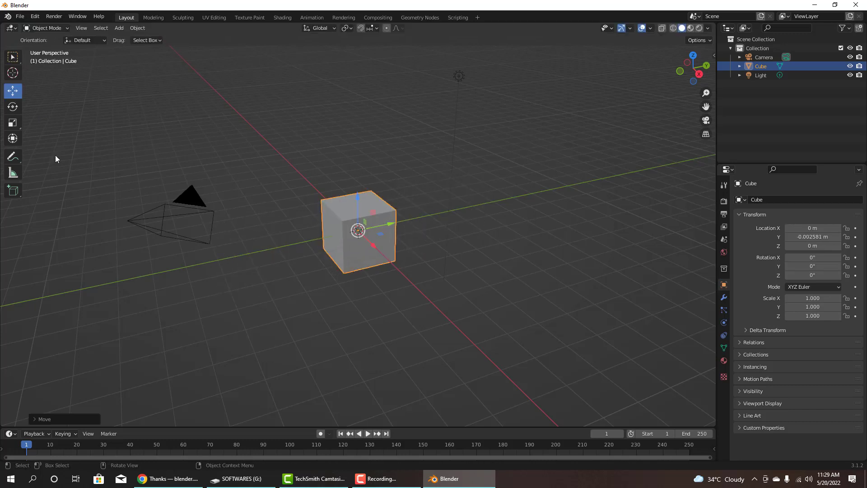
{"action": "left_click", "coordinate": [32, 17]}
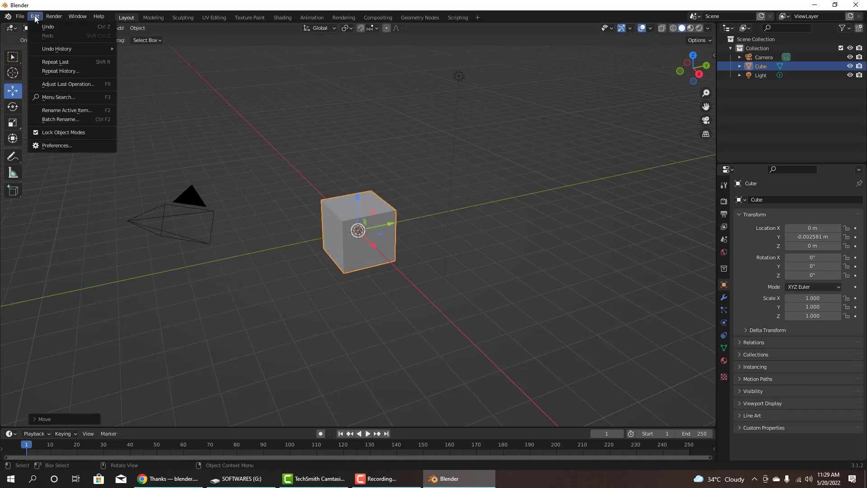
{"action": "left_click", "coordinate": [48, 143]}
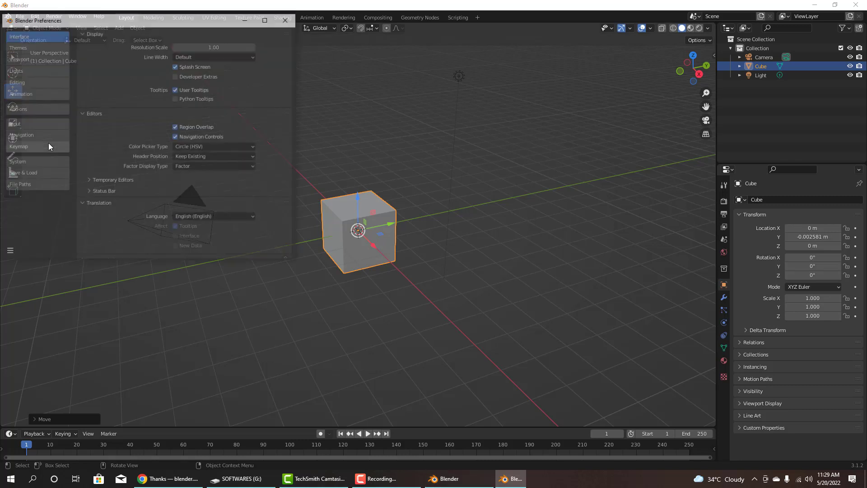
{"action": "left_click", "coordinate": [29, 109]}
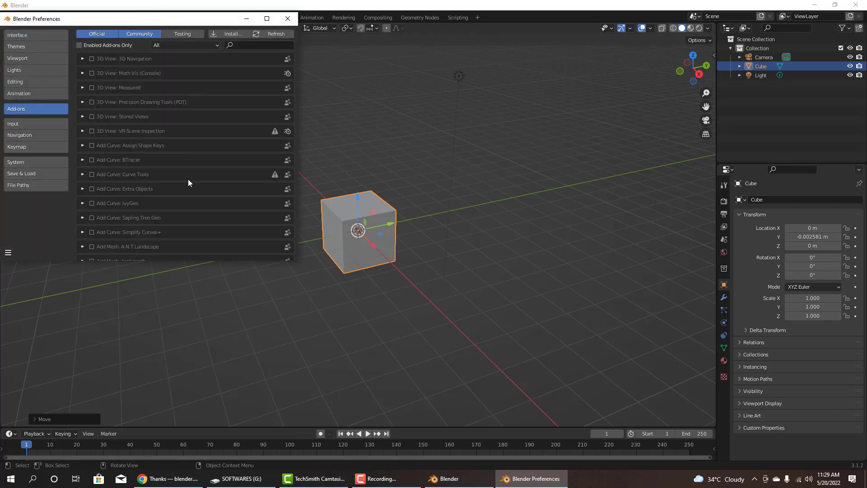
{"action": "left_click", "coordinate": [289, 20]}
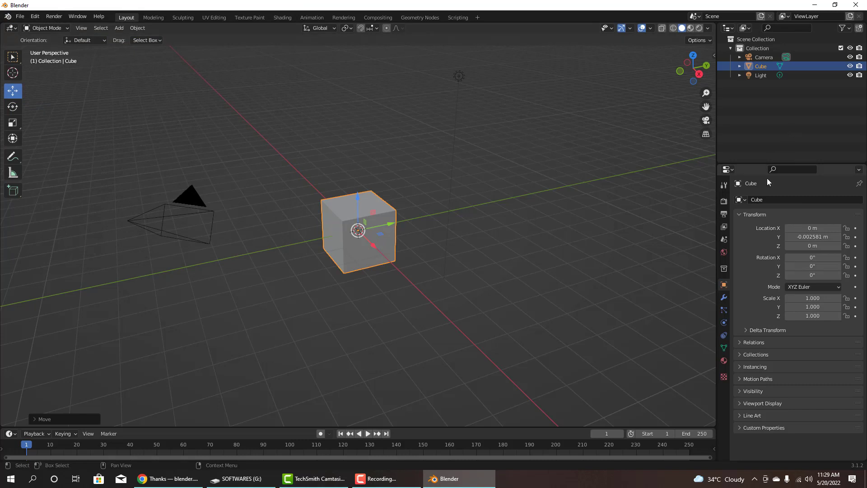